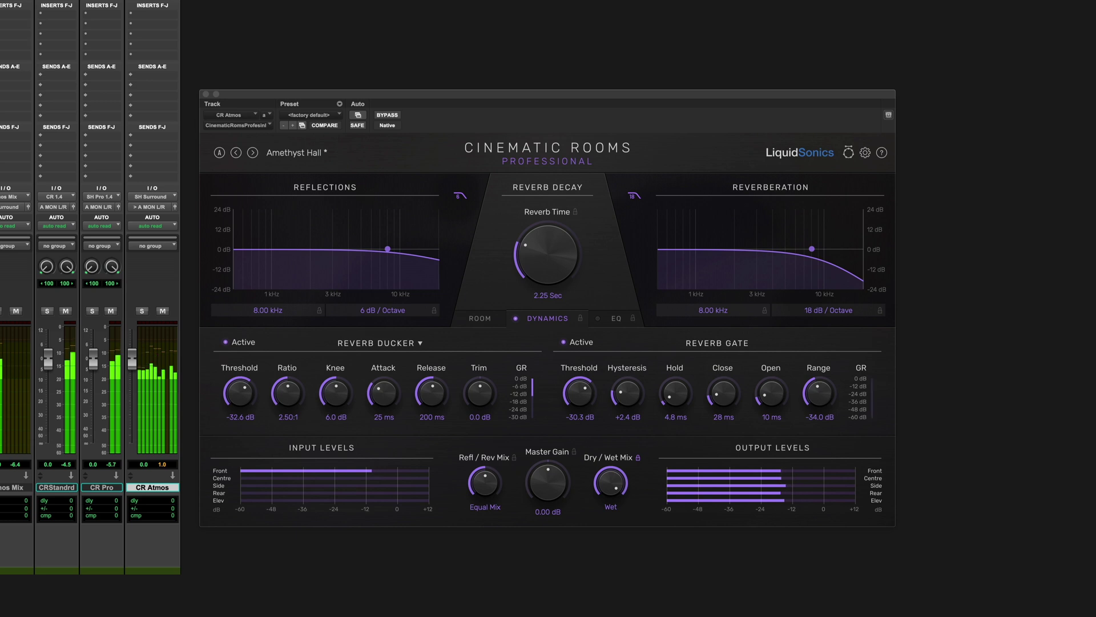
- Switch the reverb dynamics mode to Reverb Ducker
{"action": "left_click", "coordinate": [420, 344]}
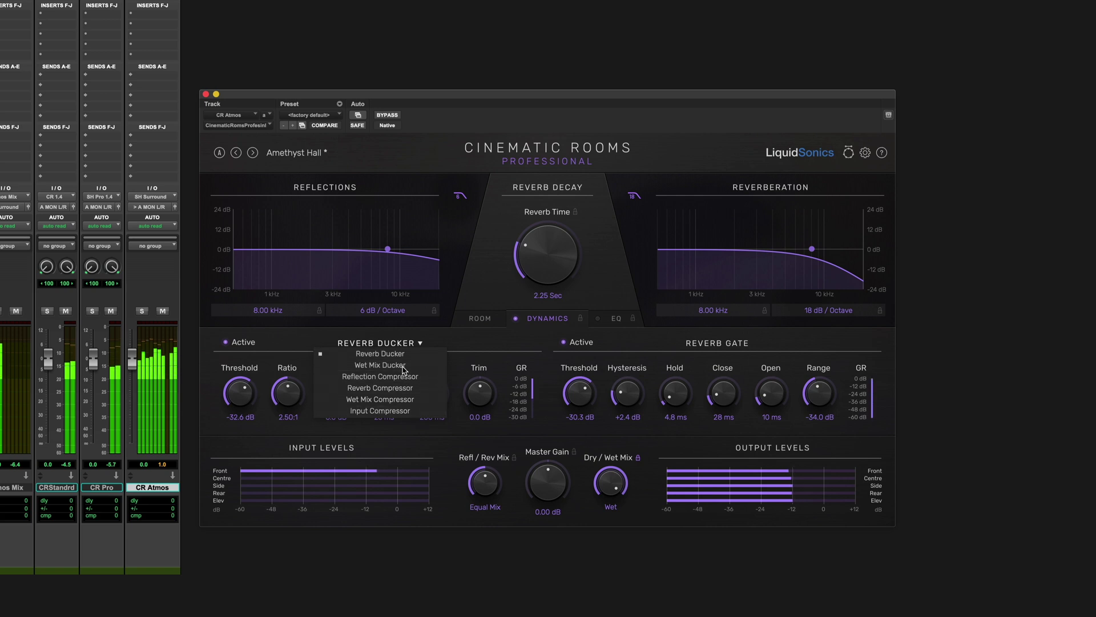
{"action": "left_click", "coordinate": [403, 354]}
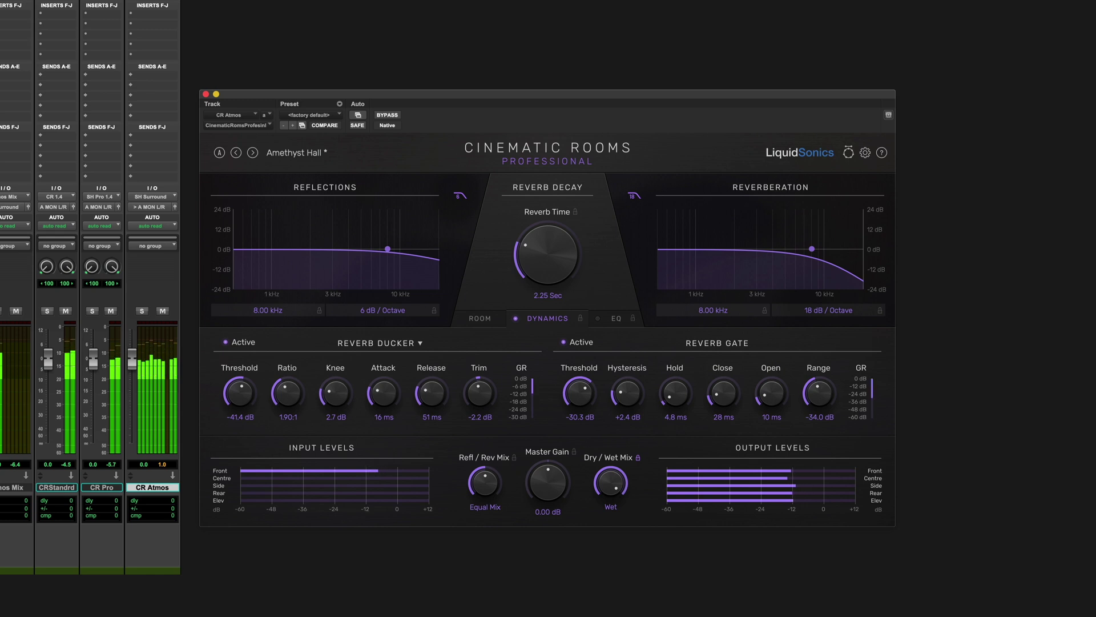
- Change the dynamics mode dropdown from Reverb Ducker to Wet Mix Ducker
{"action": "left_click", "coordinate": [419, 345]}
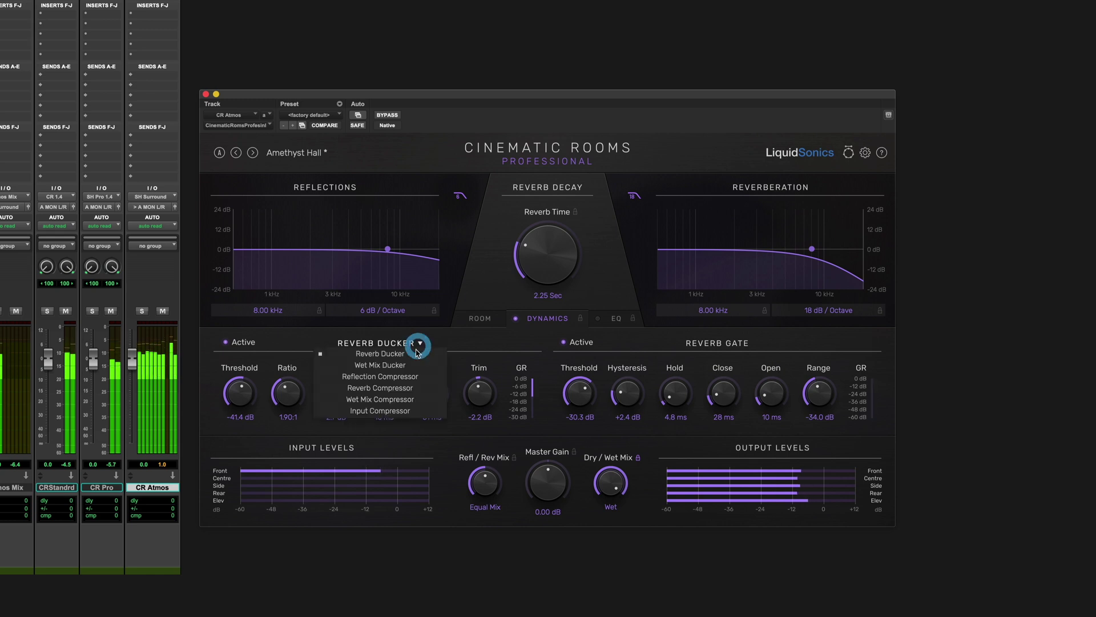
{"action": "left_click", "coordinate": [410, 366]}
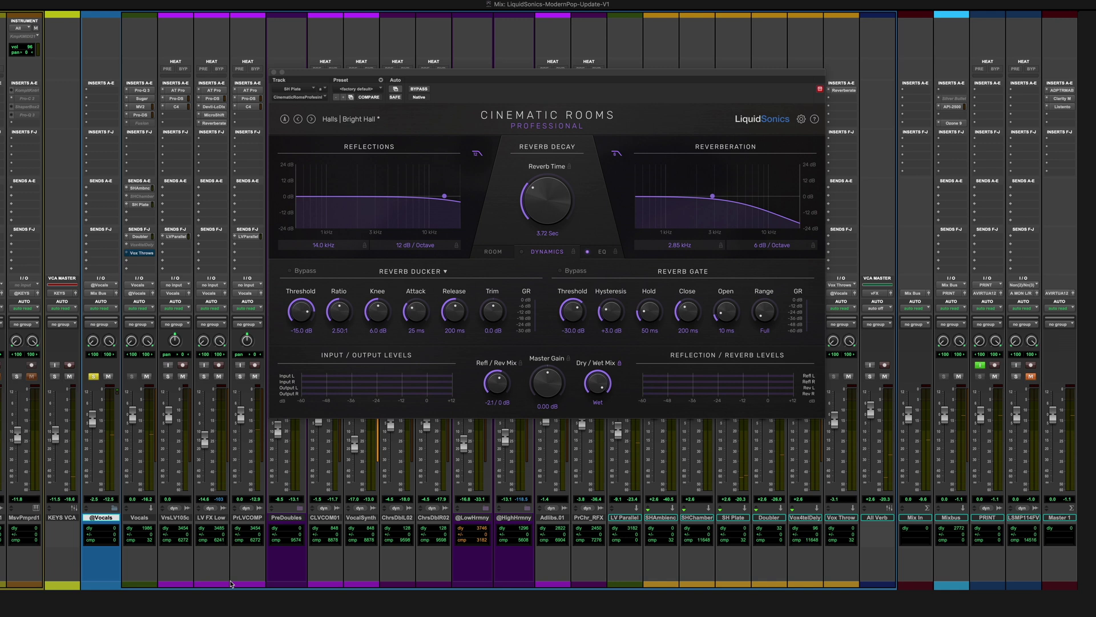
- Start and restart session playback to hear the Bright Hall reverb on the vocals
{"action": "key", "text": "space"}
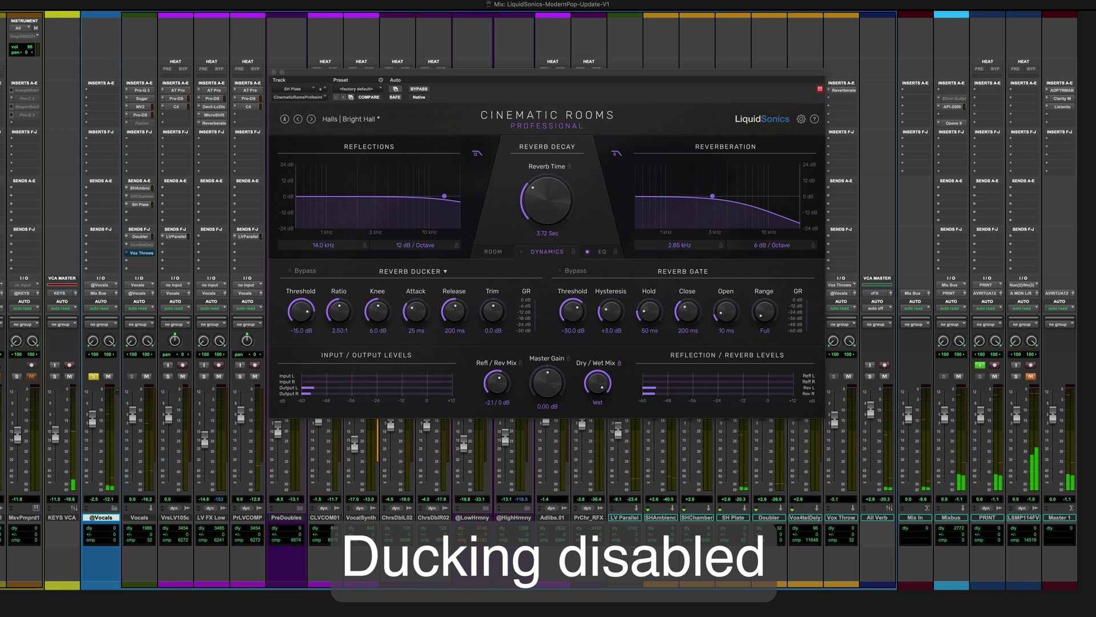
{"action": "key", "text": "space"}
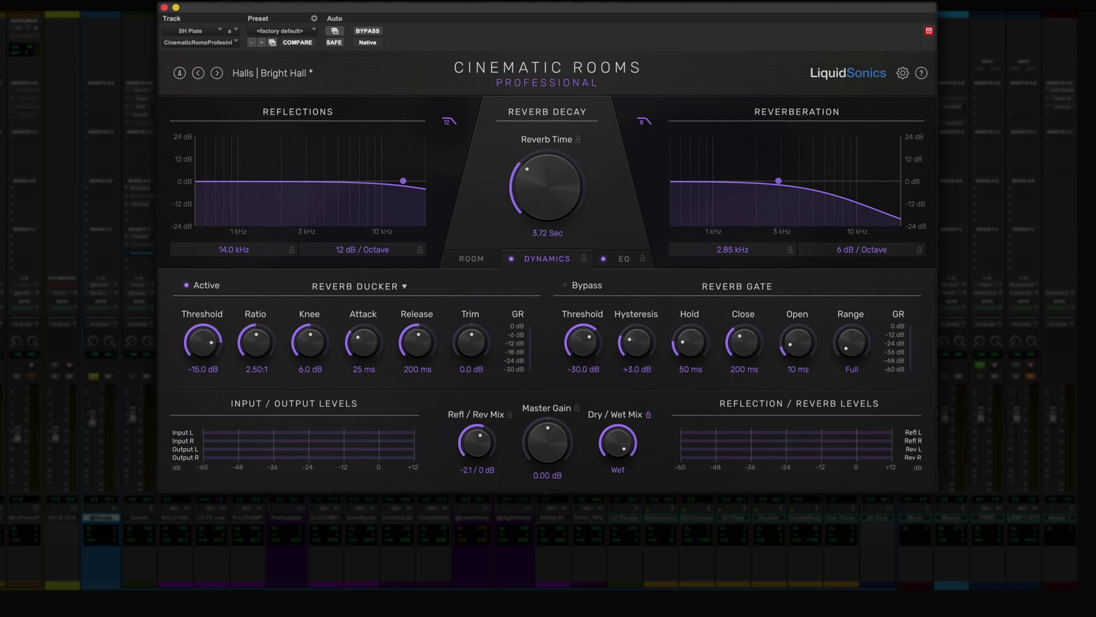
- Start playback to audition the Reverb Ducker while adjusting it
{"action": "key", "text": "space"}
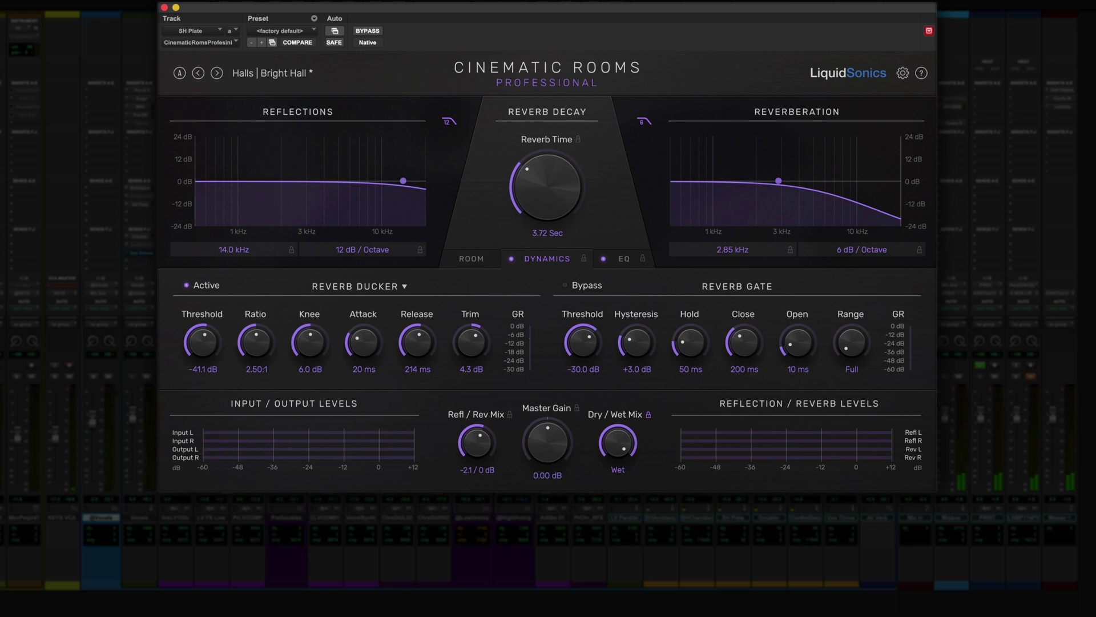
- Bypass the Reverb Ducker, then re-enable it after comparing
{"action": "left_click", "coordinate": [194, 285]}
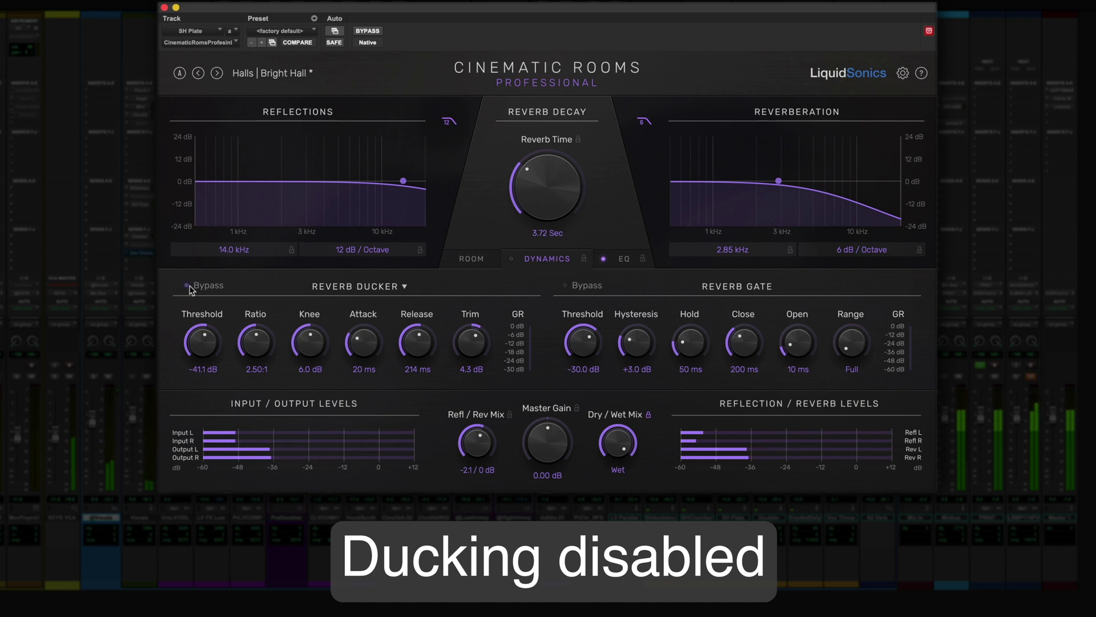
{"action": "left_click", "coordinate": [190, 288]}
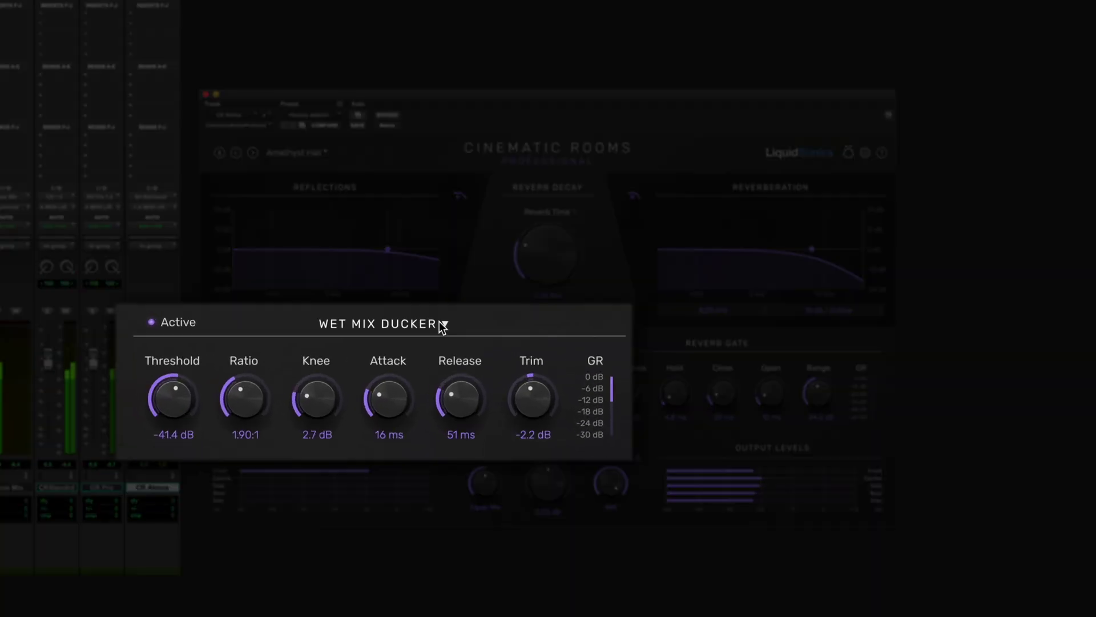
- Cycle the dynamics mode through Reflection, Reverb and Wet Mix Compressor, ending on Input Compressor
{"action": "left_click", "coordinate": [421, 342]}
{"action": "left_click", "coordinate": [419, 374]}
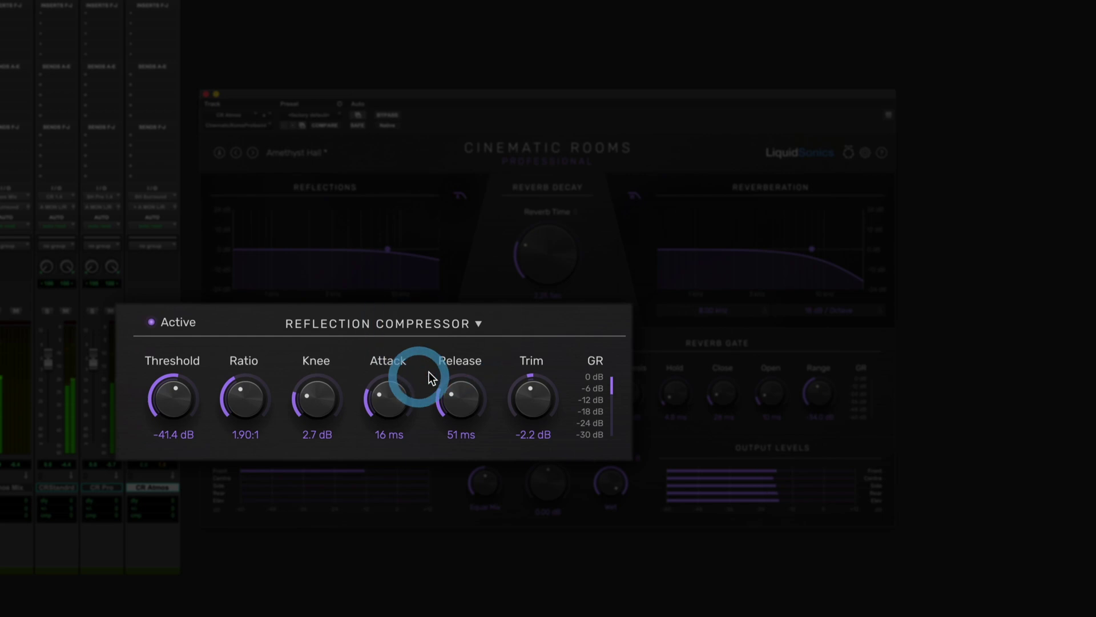
{"action": "left_click", "coordinate": [468, 323]}
{"action": "left_click", "coordinate": [423, 392]}
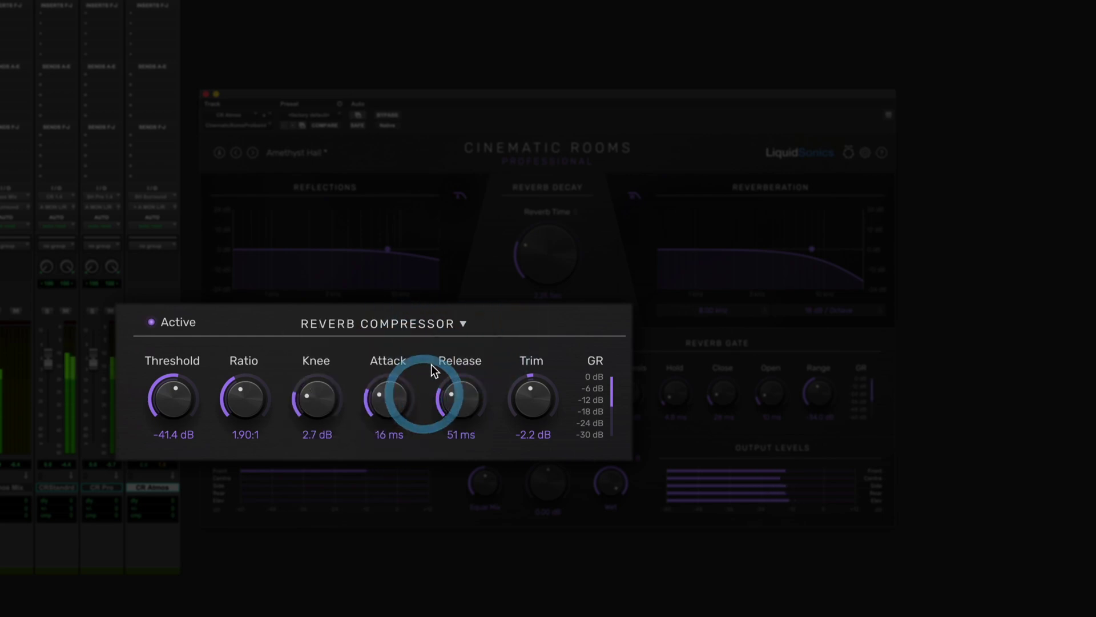
{"action": "left_click", "coordinate": [451, 325]}
{"action": "left_click", "coordinate": [412, 407]}
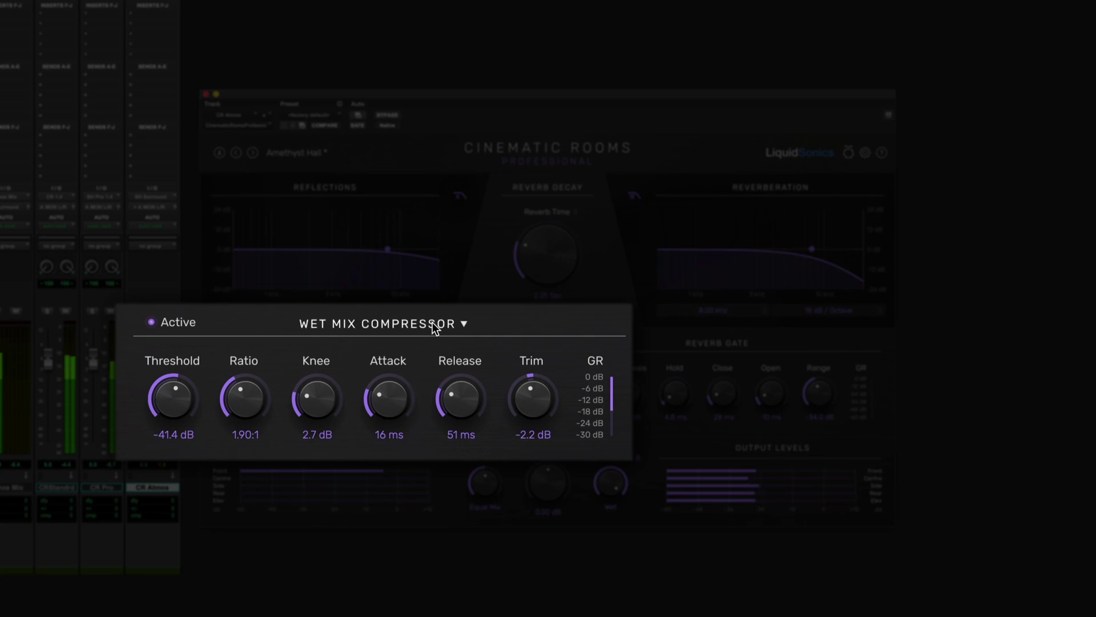
{"action": "left_click", "coordinate": [456, 325]}
{"action": "left_click", "coordinate": [398, 426]}
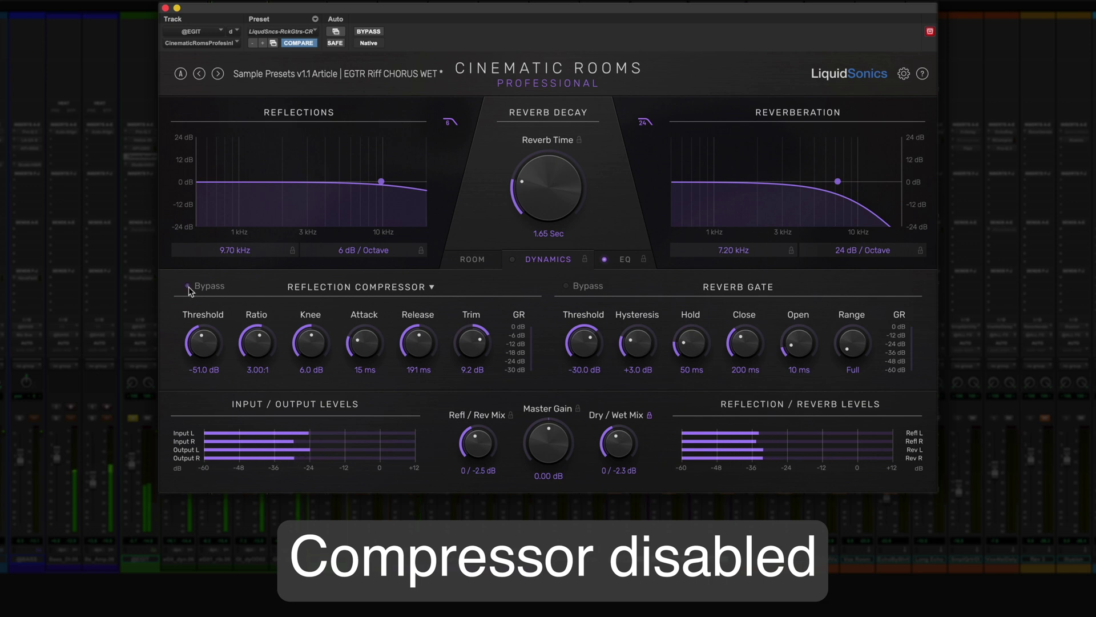
- Enable the Reflection Compressor and switch its mode to Reverb, then Wet Mix Compressor
{"action": "left_click", "coordinate": [187, 287]}
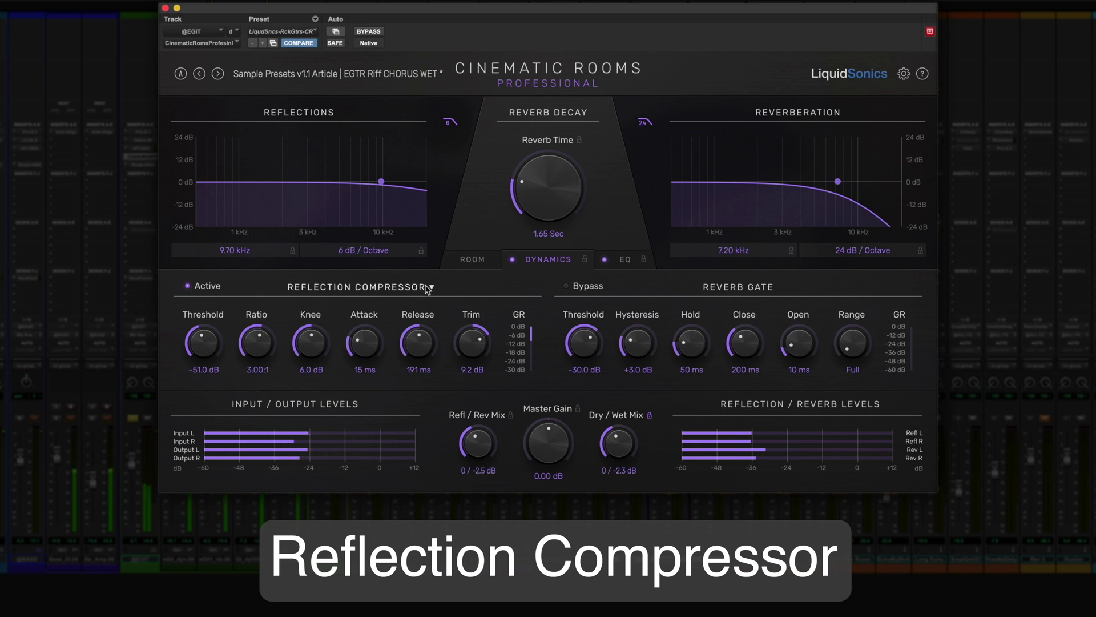
{"action": "left_click", "coordinate": [429, 287]}
{"action": "left_click", "coordinate": [381, 334]}
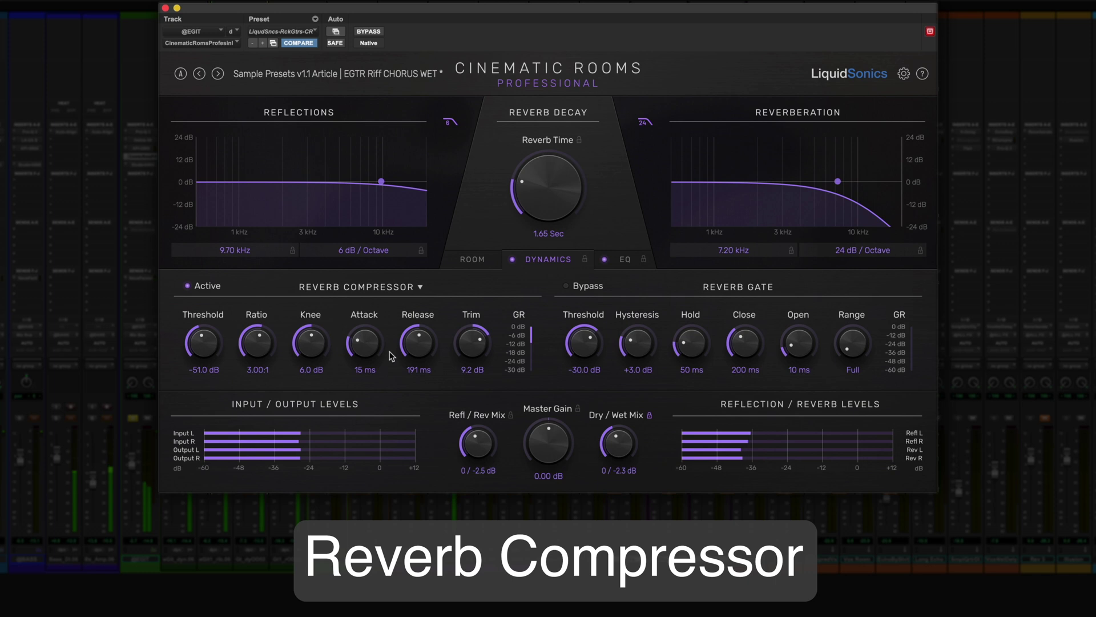
{"action": "left_click", "coordinate": [403, 288]}
{"action": "left_click", "coordinate": [377, 347]}
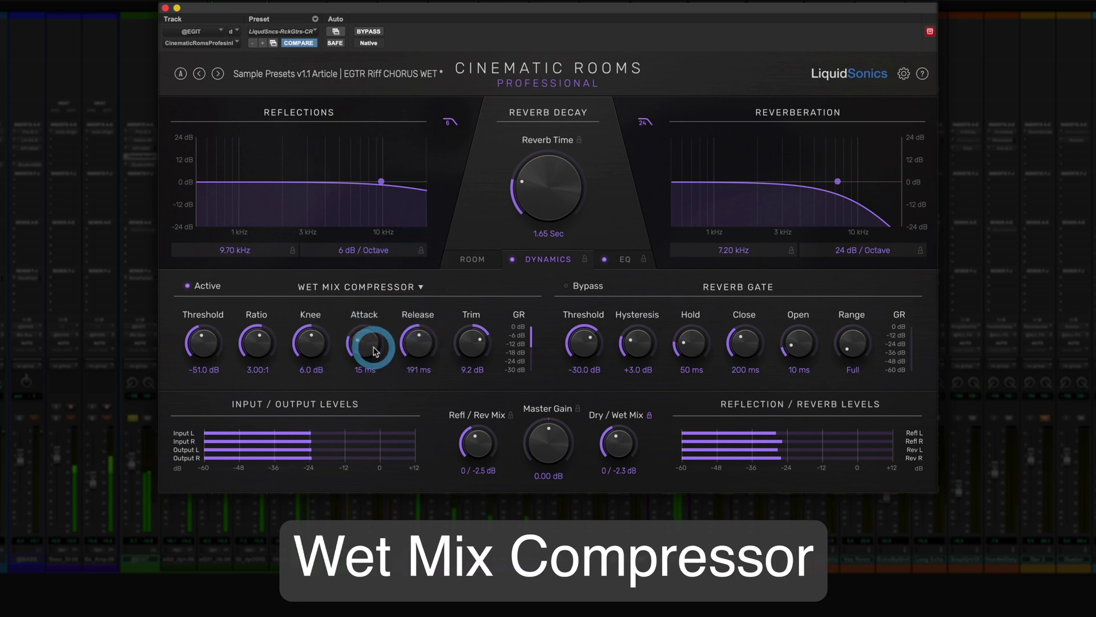
- Toggle the compressor bypass on and off to compare, leaving it bypassed
{"action": "left_click", "coordinate": [188, 286]}
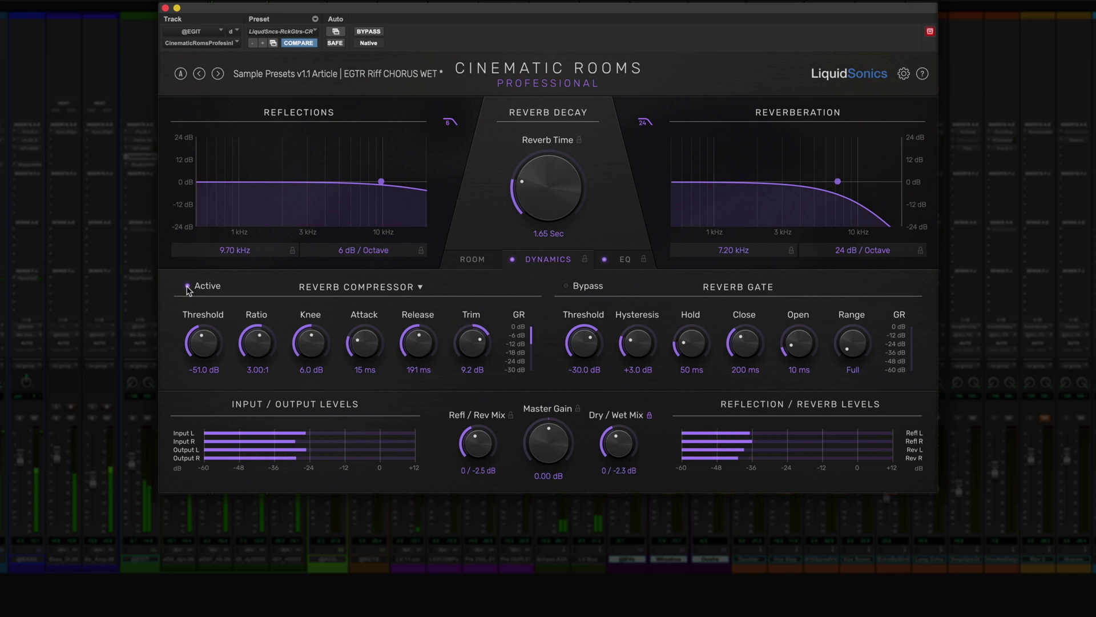
{"action": "left_click", "coordinate": [187, 286]}
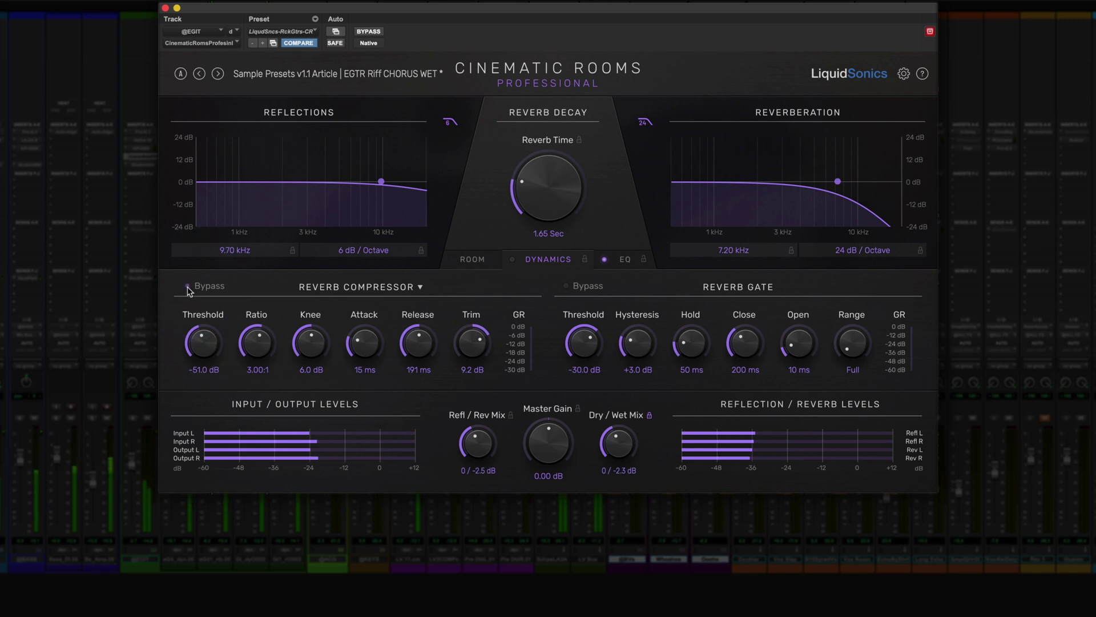
{"action": "left_click", "coordinate": [187, 287]}
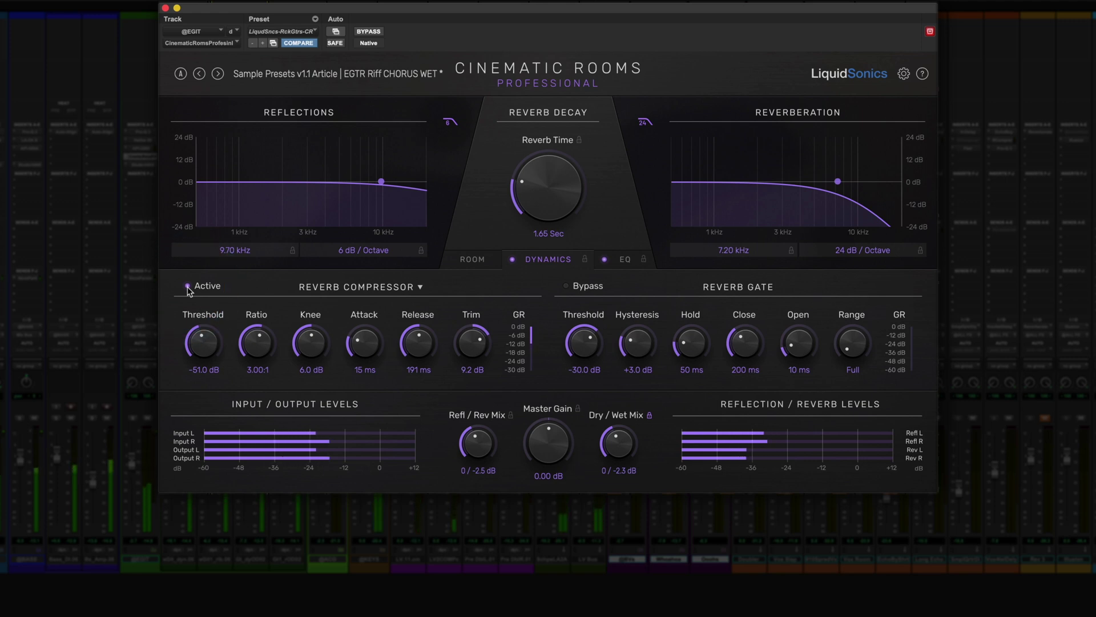
{"action": "left_click", "coordinate": [188, 286]}
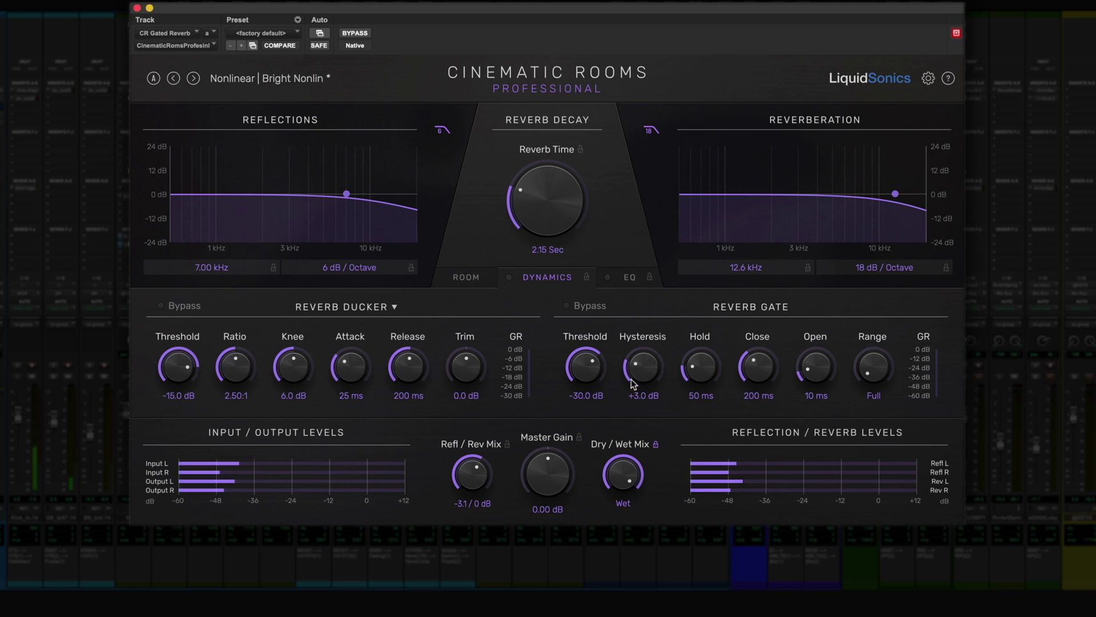
- Turn on the Reverb Gate at -40.9 dB threshold, 2.9 ms hold, 260 ms close, then play the drums
{"action": "mouse_move", "coordinate": [588, 358]}
{"action": "left_mouse_down"}
{"action": "mouse_move", "coordinate": [603, 367]}
{"action": "mouse_move", "coordinate": [590, 365]}
{"action": "left_mouse_up"}
{"action": "left_click_drag", "start_coordinate": [702, 366], "coordinate": [712, 370]}
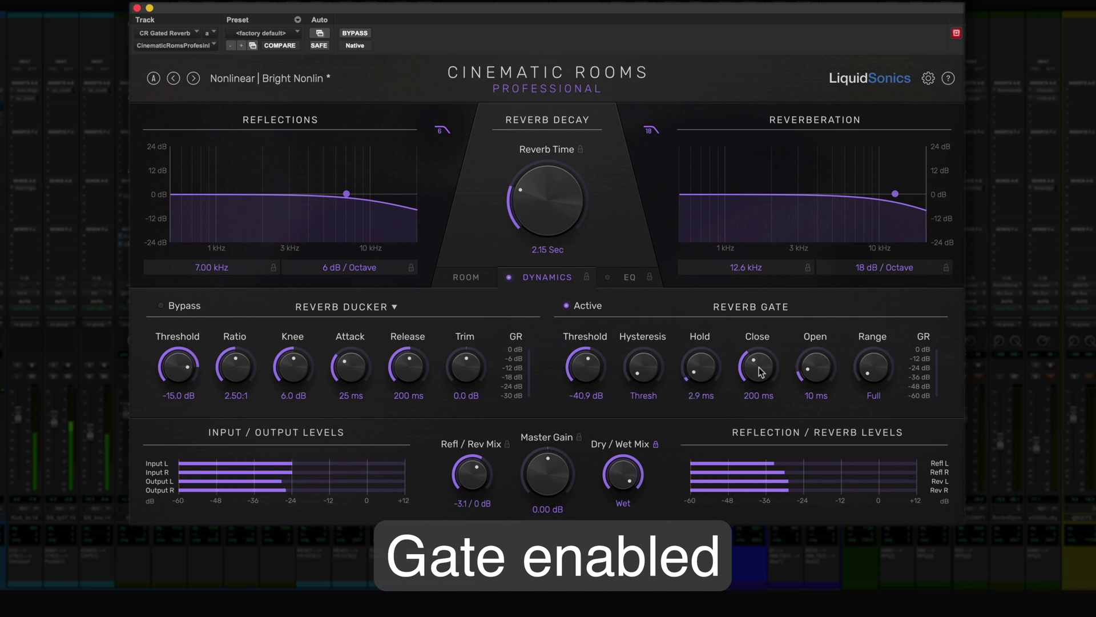
{"action": "scroll", "coordinate": [761, 372], "scroll_direction": "up", "scroll_amount": 2}
{"action": "scroll", "coordinate": [761, 372], "scroll_direction": "up", "scroll_amount": 3}
{"action": "scroll", "coordinate": [761, 371], "scroll_direction": "up", "scroll_amount": 1}
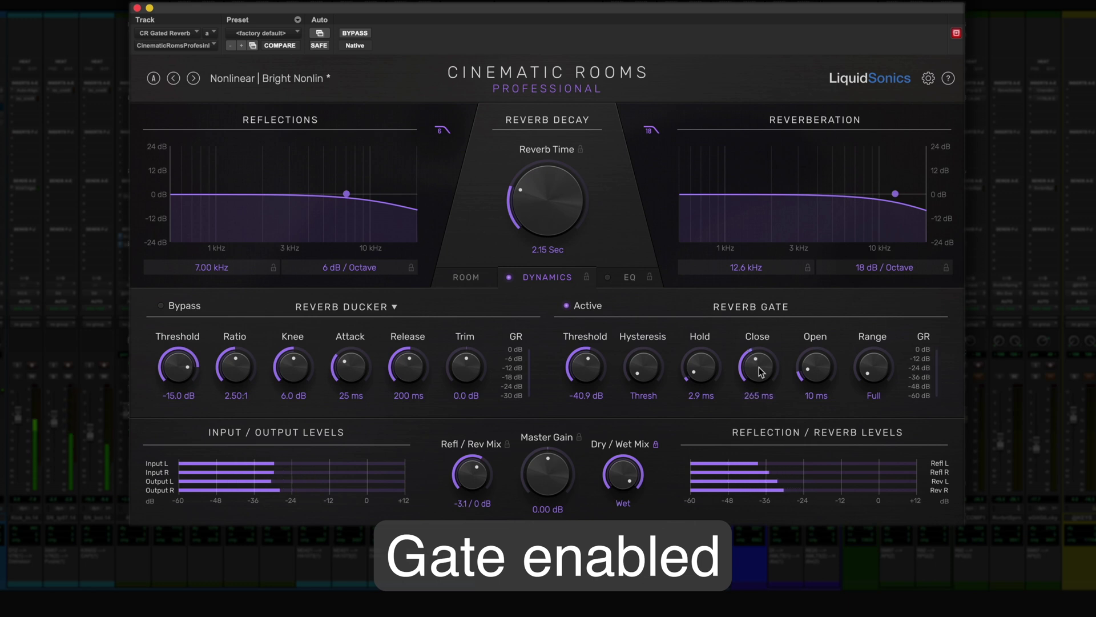
{"action": "scroll", "coordinate": [761, 372], "scroll_direction": "down", "scroll_amount": 2}
{"action": "scroll", "coordinate": [761, 371], "scroll_direction": "up", "scroll_amount": 2}
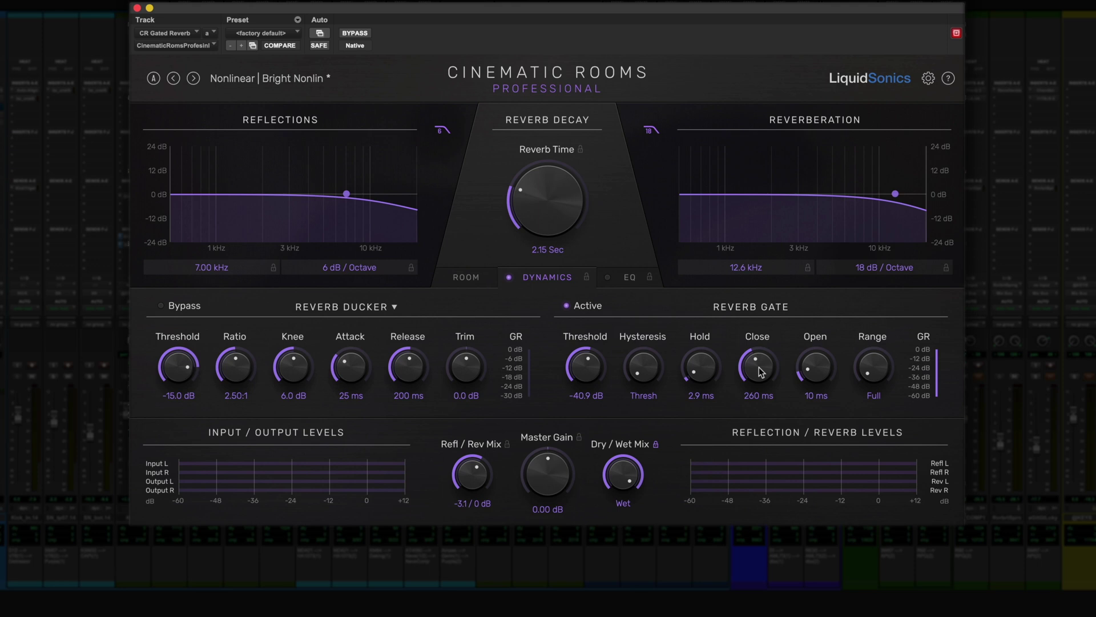
{"action": "key", "text": "space"}
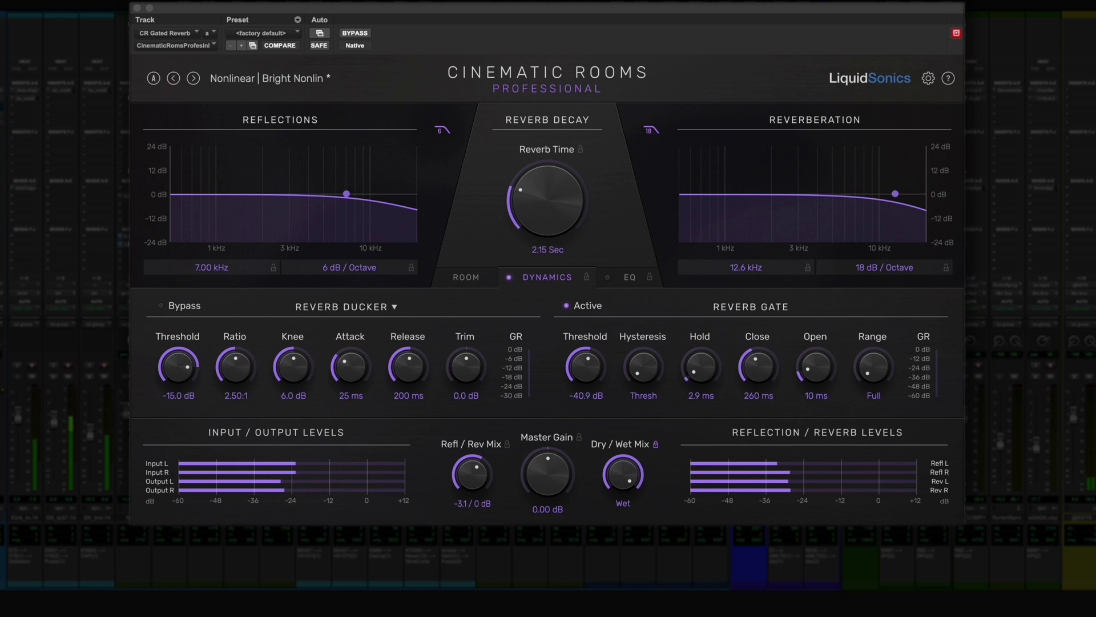
{"action": "left_click", "coordinate": [567, 306]}
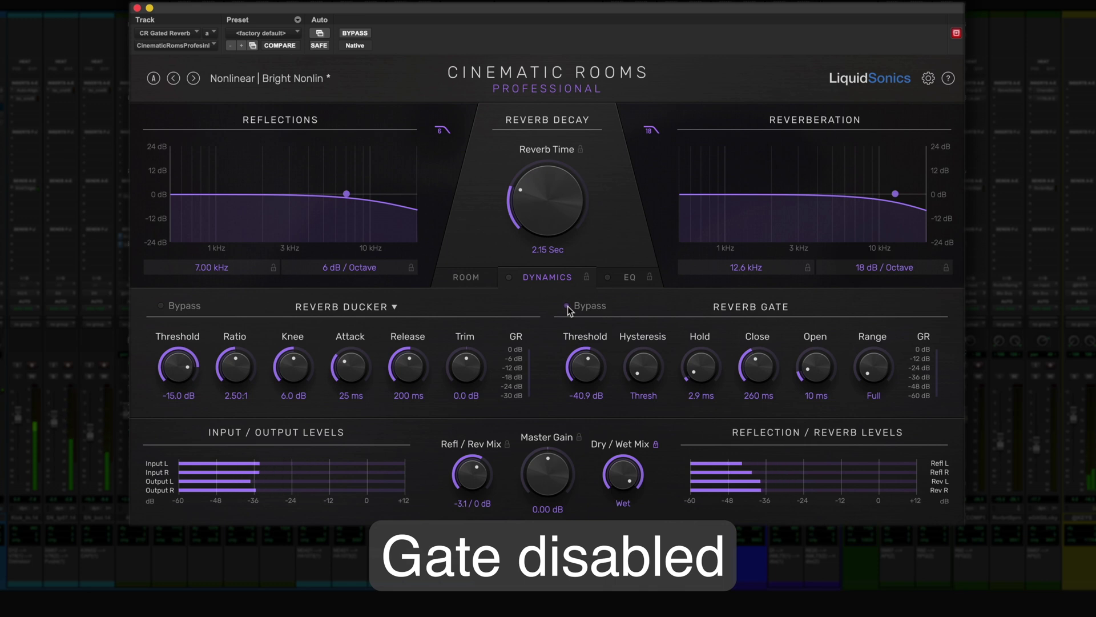
{"action": "left_click", "coordinate": [567, 306]}
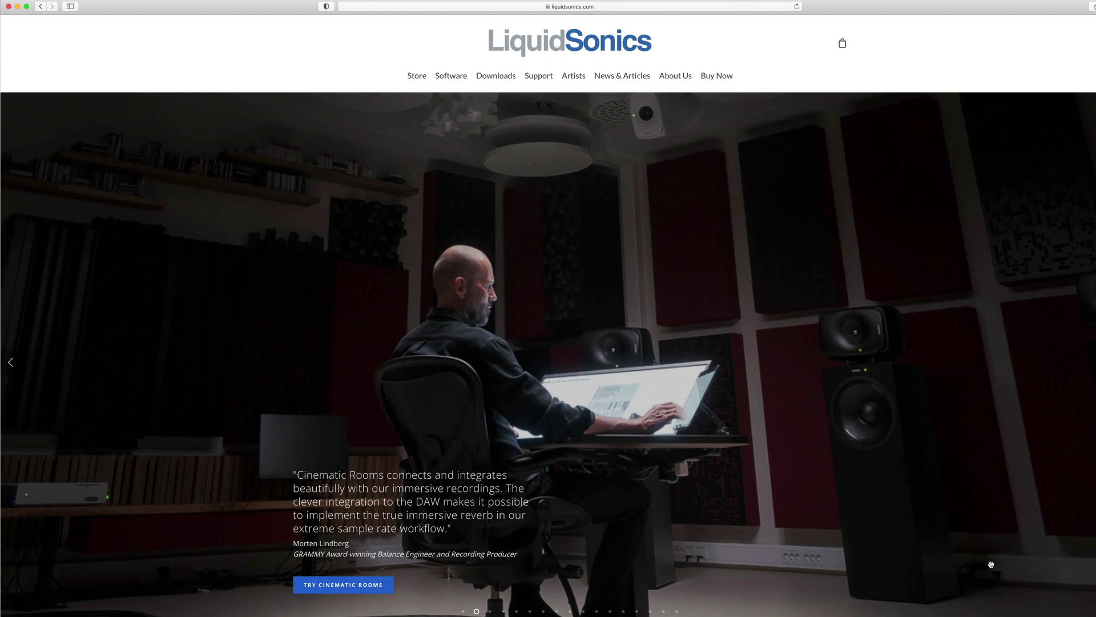
- Go to Downloads > Plug-in Installers And User Guides and browse the Cinematic Rooms, Seventh Heaven and Reverberate installers
{"action": "mouse_move", "coordinate": [496, 75]}
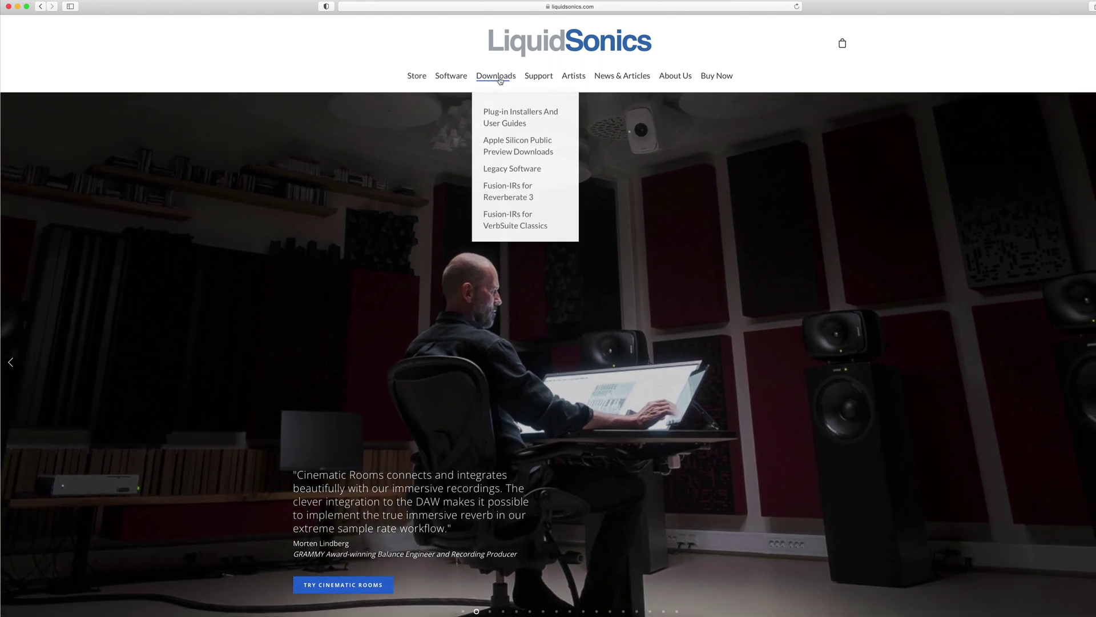
{"action": "left_click", "coordinate": [500, 110]}
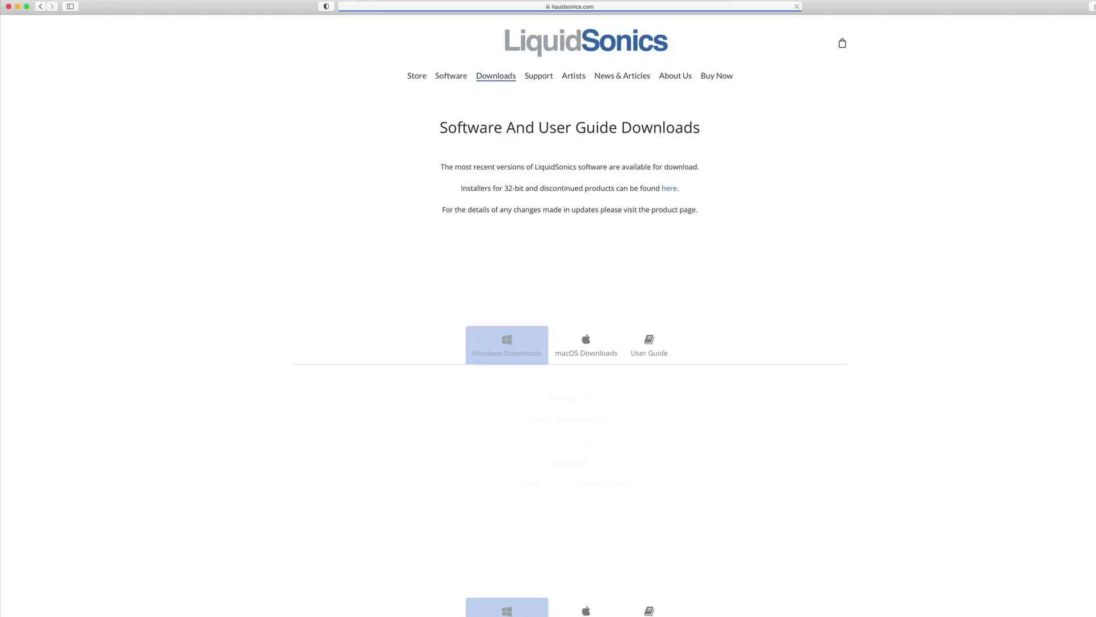
{"action": "scroll", "coordinate": [548, 343], "scroll_direction": "down", "scroll_amount": 3}
{"action": "scroll", "coordinate": [548, 342], "scroll_direction": "down", "scroll_amount": 10}
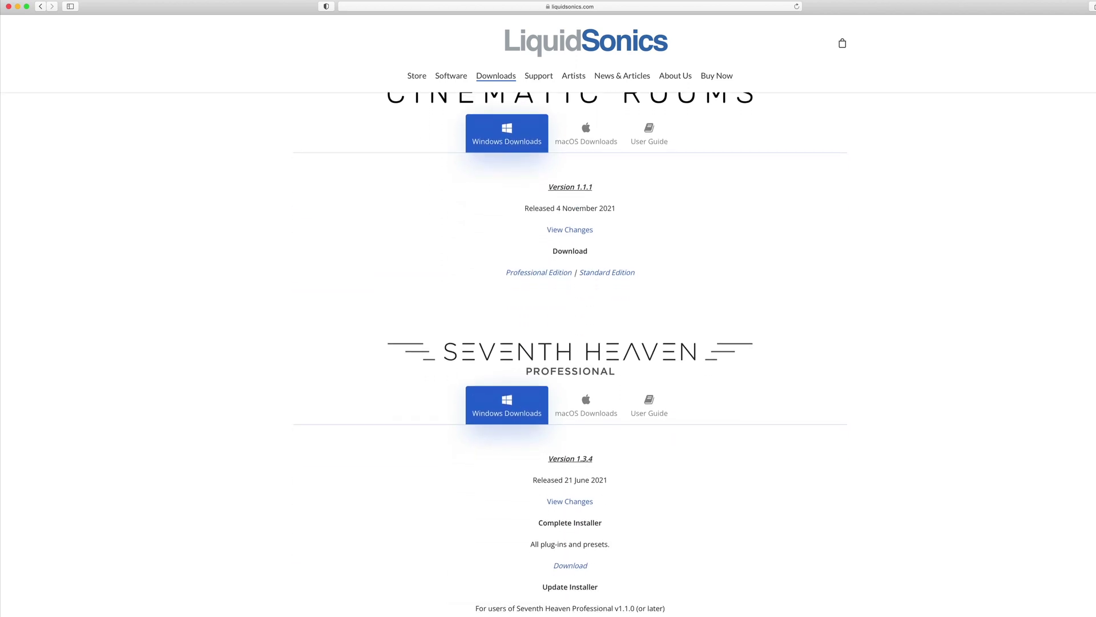
{"action": "scroll", "coordinate": [548, 343], "scroll_direction": "down", "scroll_amount": 12}
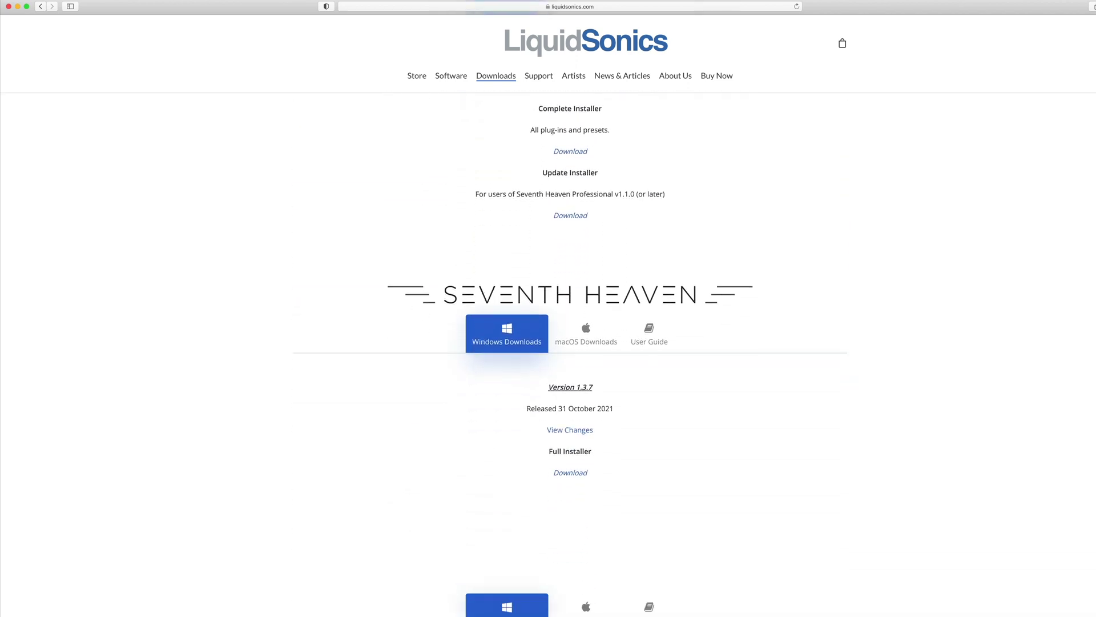
{"action": "scroll", "coordinate": [548, 342], "scroll_direction": "down", "scroll_amount": 7}
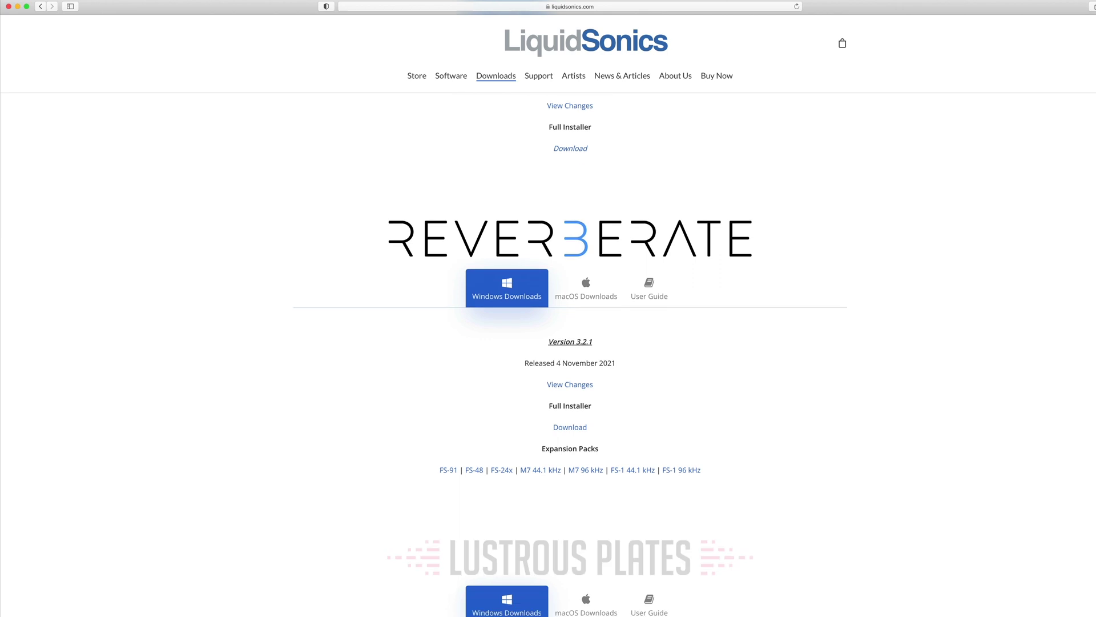